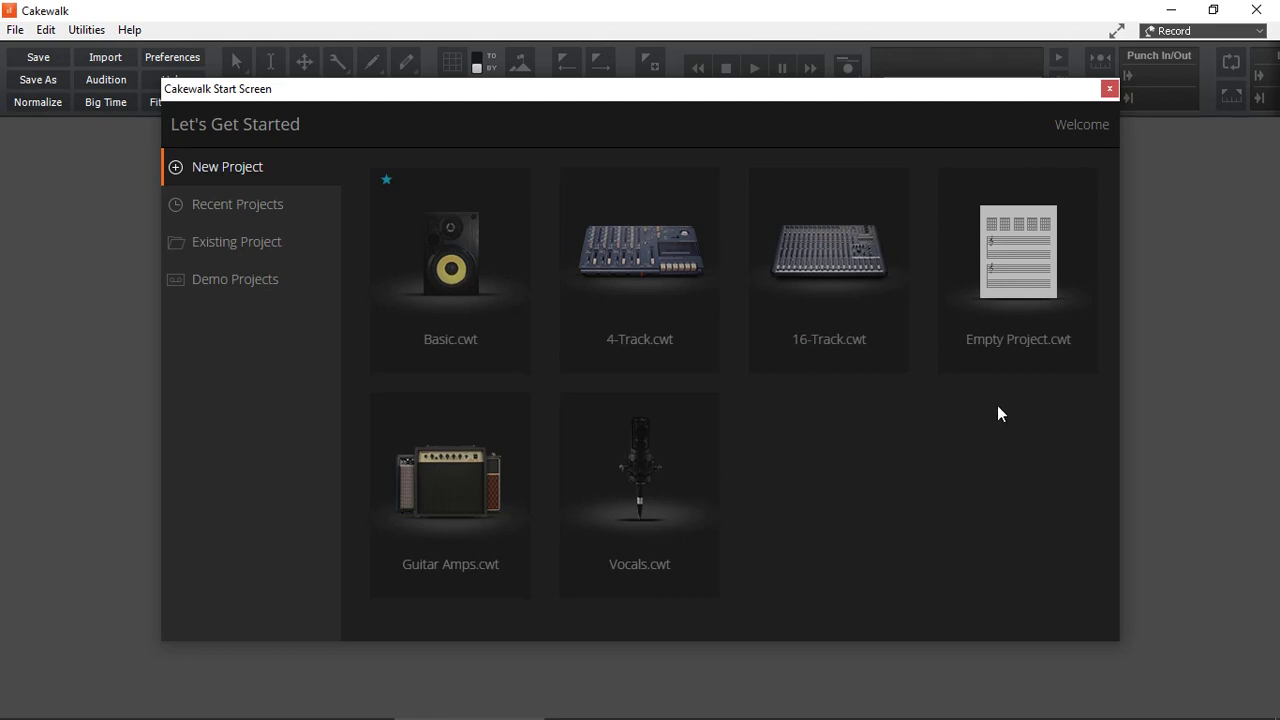
# - Start an empty project and add an audio track with input Left Yamaha Steinberg USB ASIO AG06/AG03, expanding its controls
pyautogui.click(1020, 266)
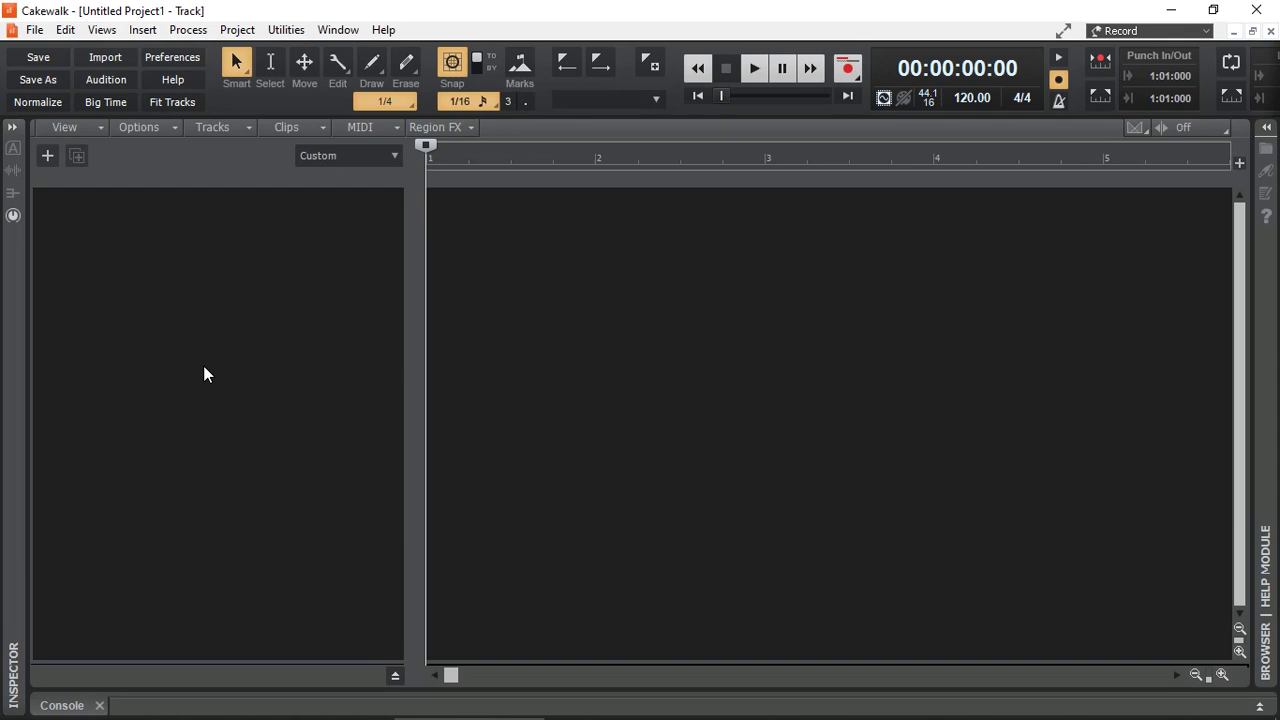
pyautogui.click(48, 158)
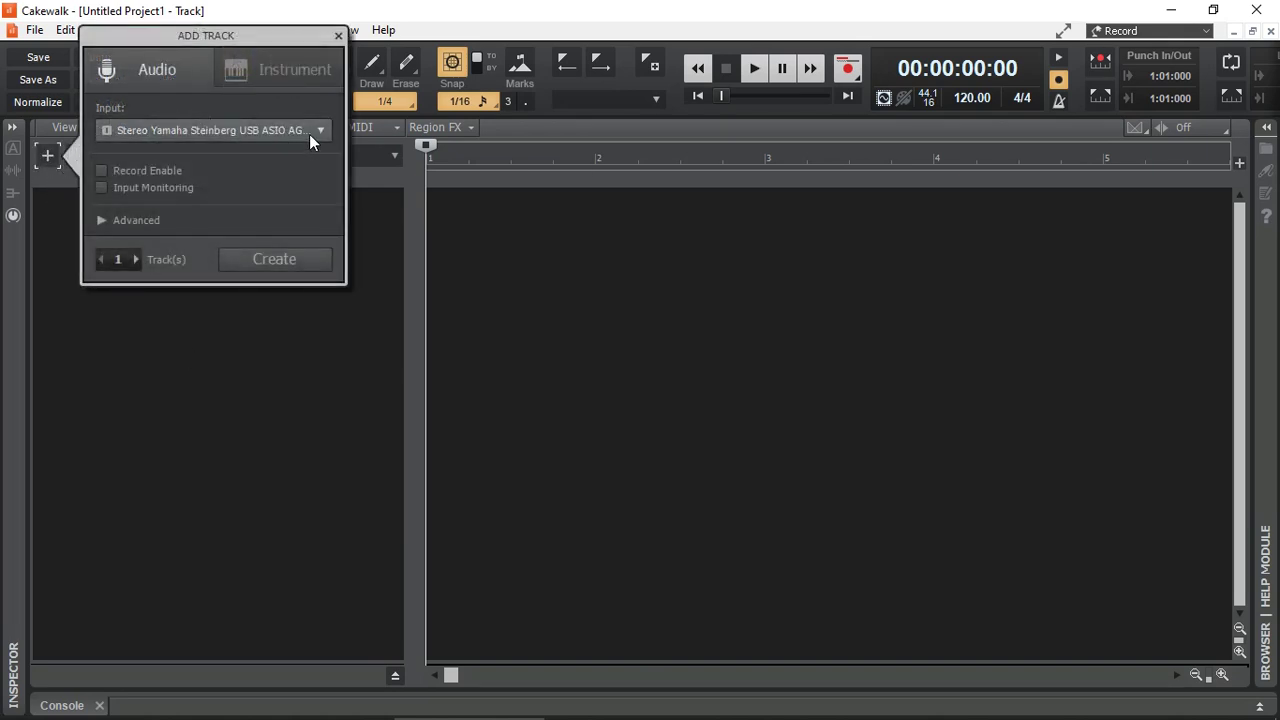
pyautogui.click(312, 131)
pyautogui.moveTo(313, 176)
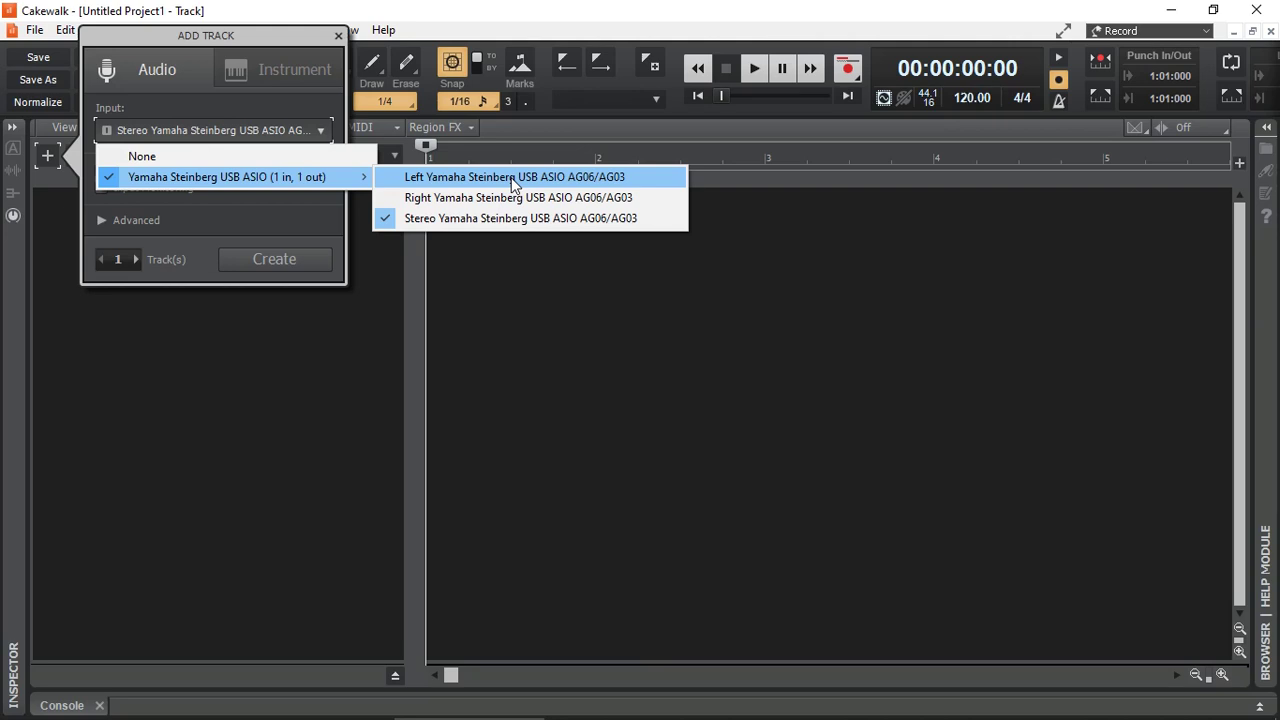
pyautogui.click(581, 178)
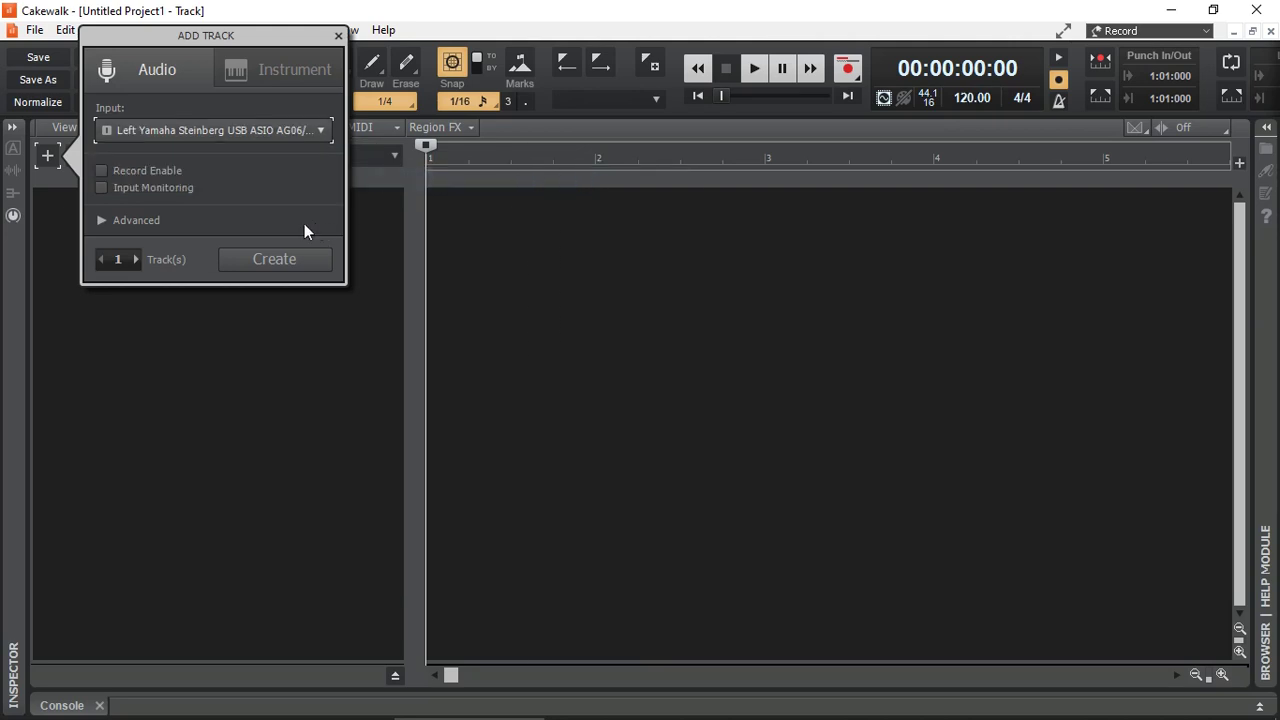
pyautogui.click(284, 263)
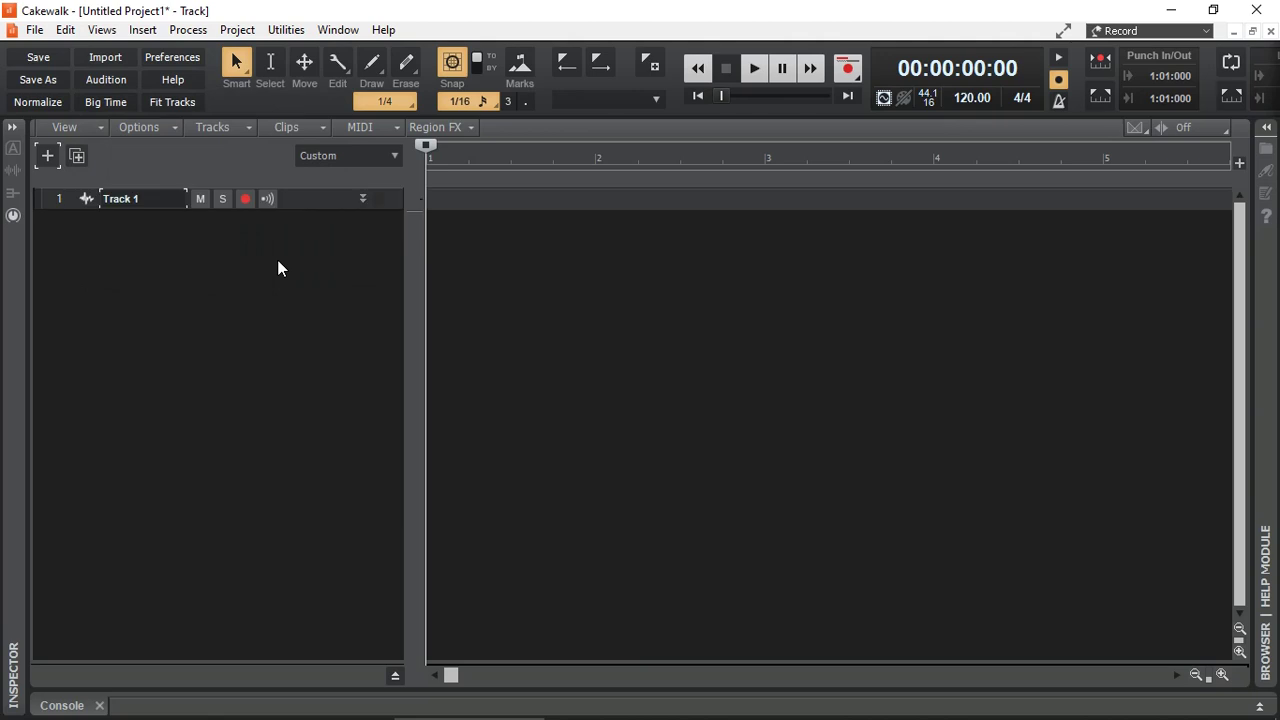
pyautogui.click(363, 198)
# - Add a second audio track with input Right Yamaha Steinberg USB ASIO AG06/AG03
pyautogui.click(53, 161)
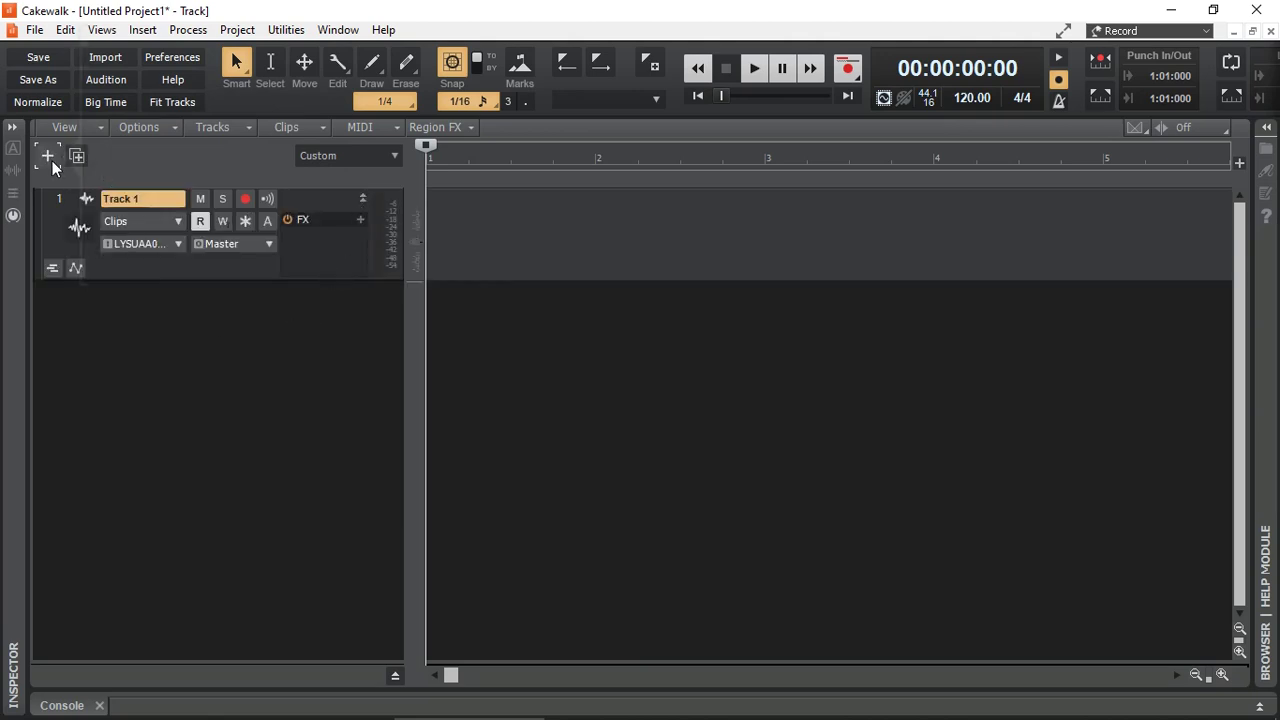
pyautogui.click(313, 133)
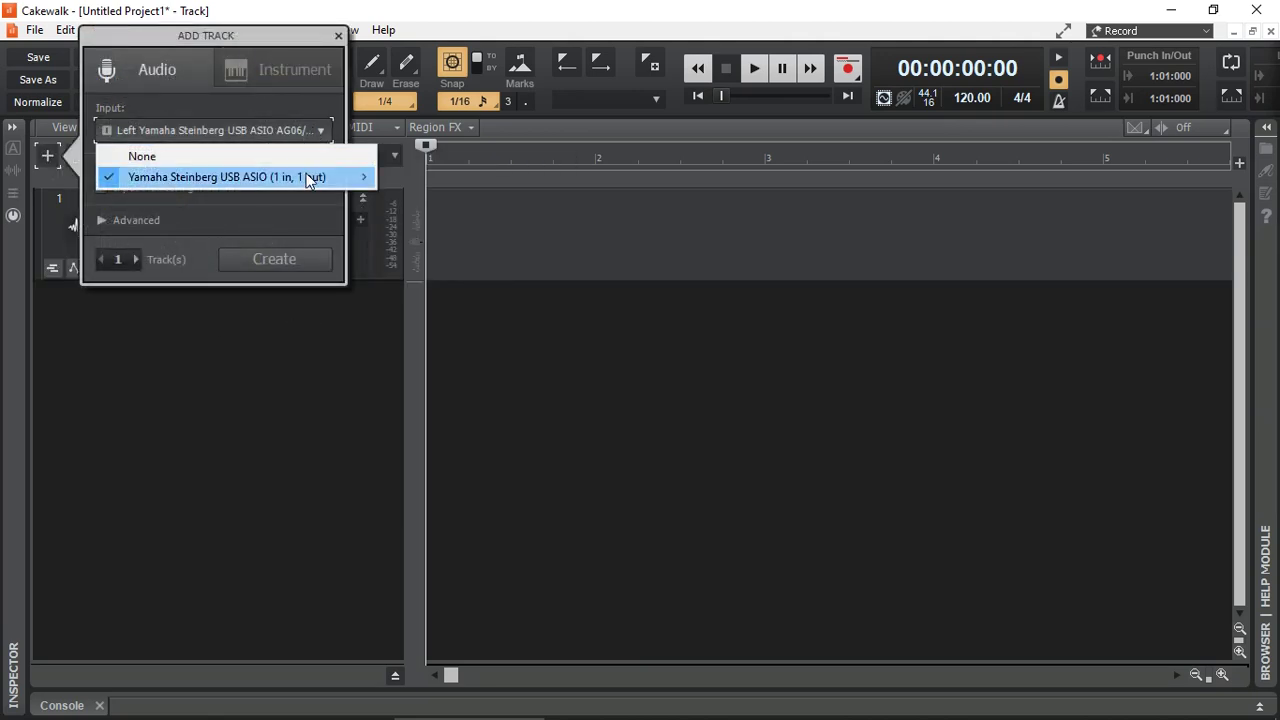
pyautogui.moveTo(316, 177)
pyautogui.click(445, 198)
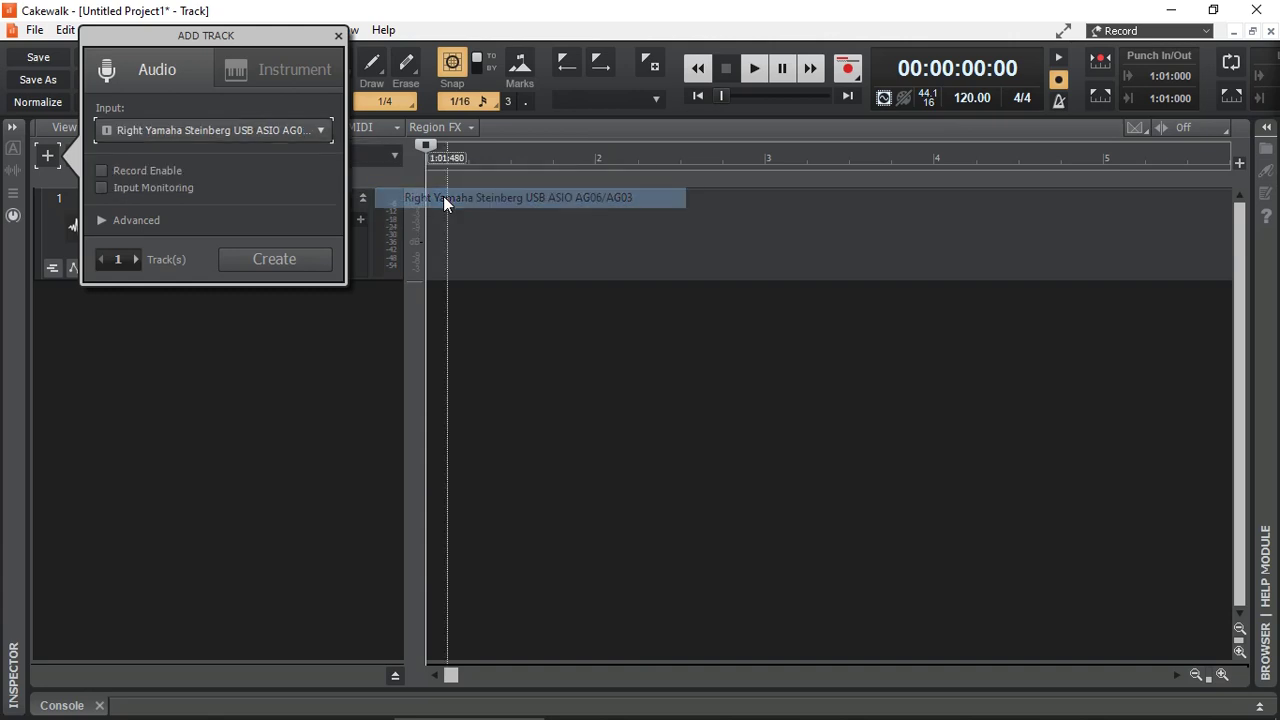
pyautogui.click(279, 261)
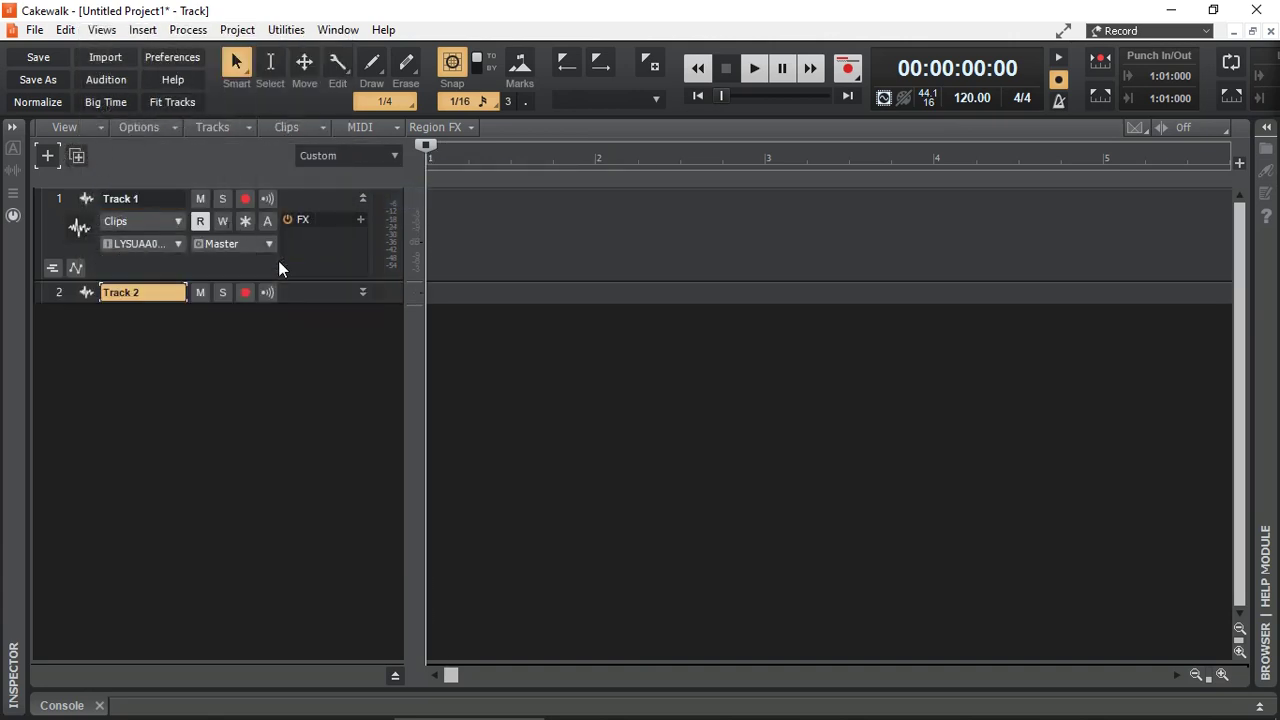
# - Add a third audio track with input Stereo Yamaha Steinberg USB ASIO AG06/AG03 and expand the second track's controls
pyautogui.click(46, 155)
pyautogui.click(236, 129)
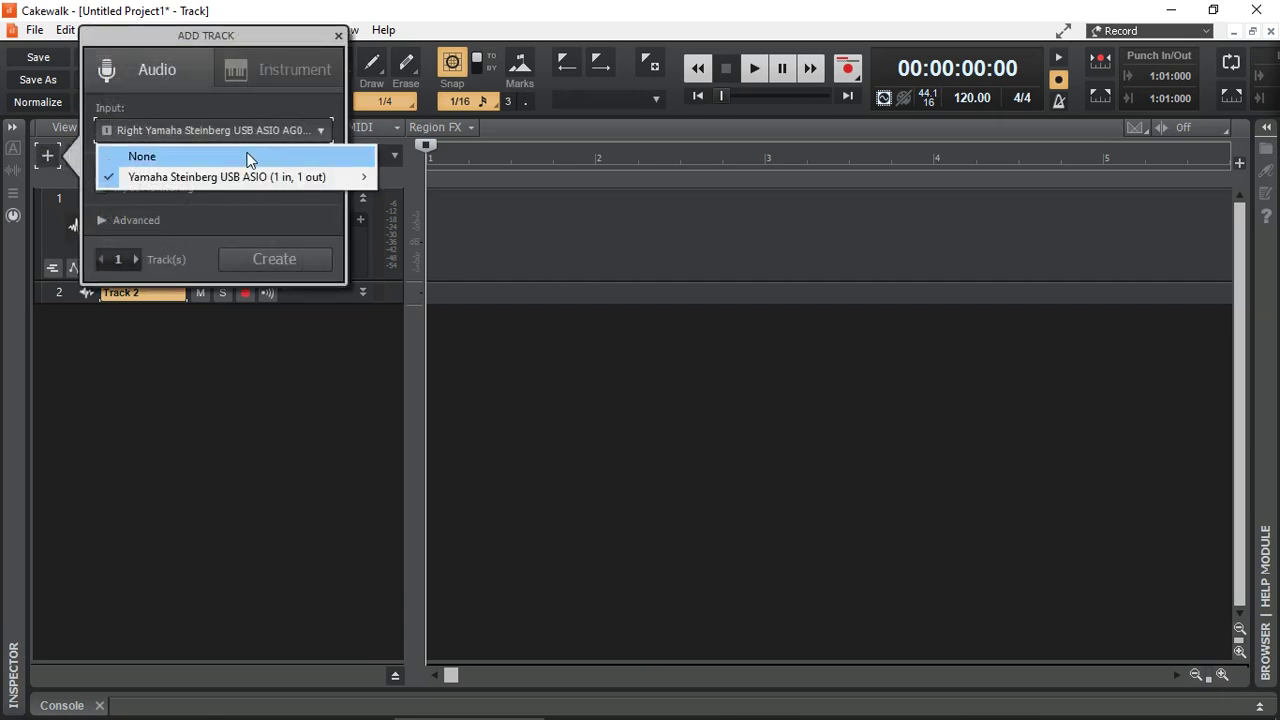
pyautogui.moveTo(265, 177)
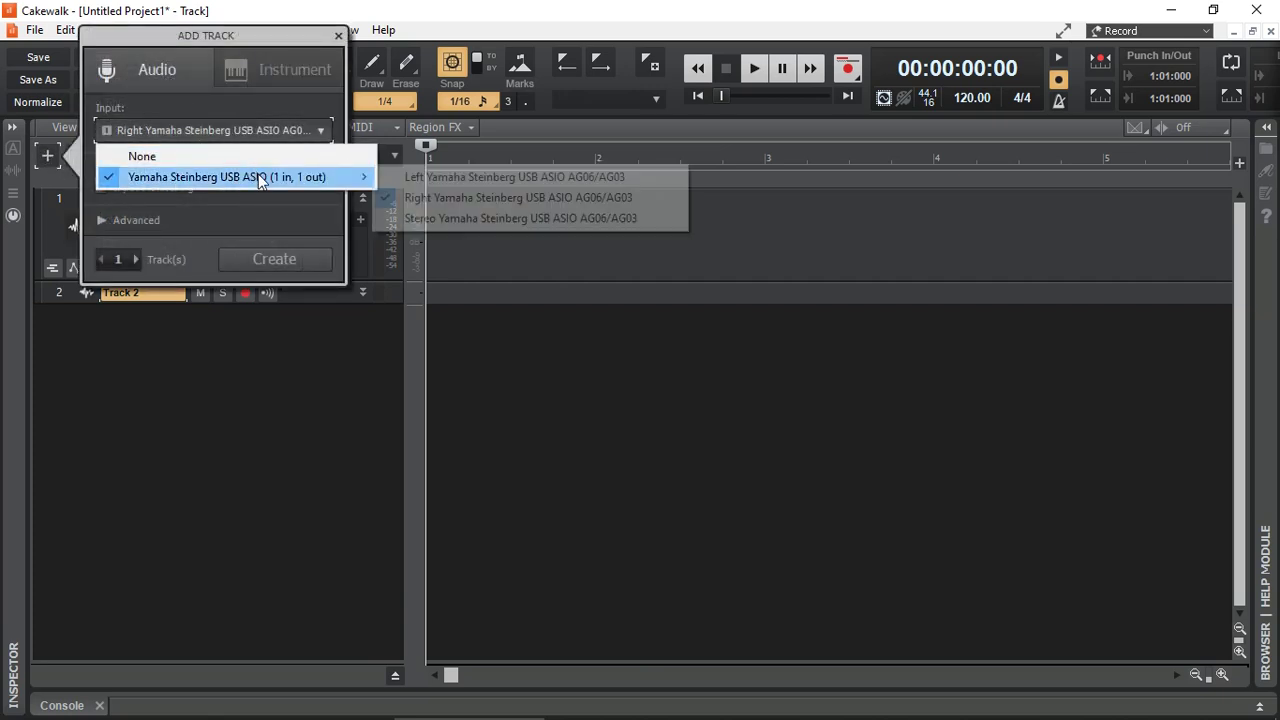
pyautogui.click(435, 221)
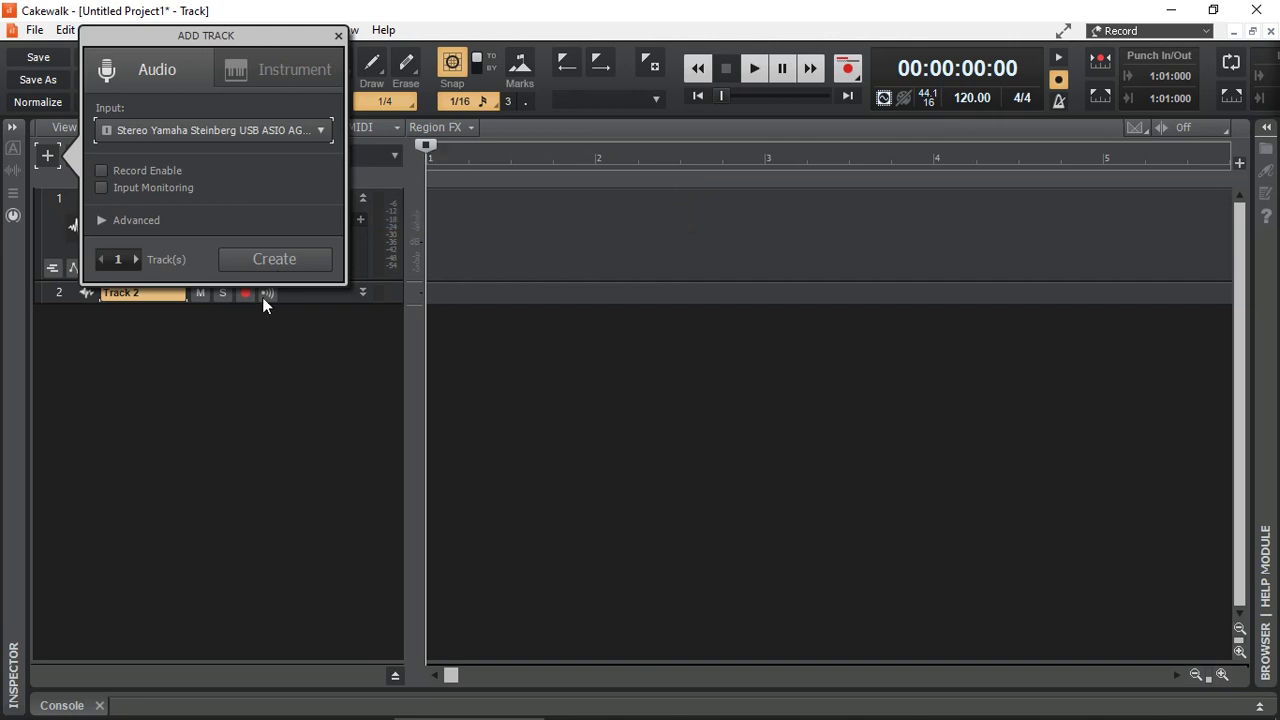
pyautogui.click(292, 258)
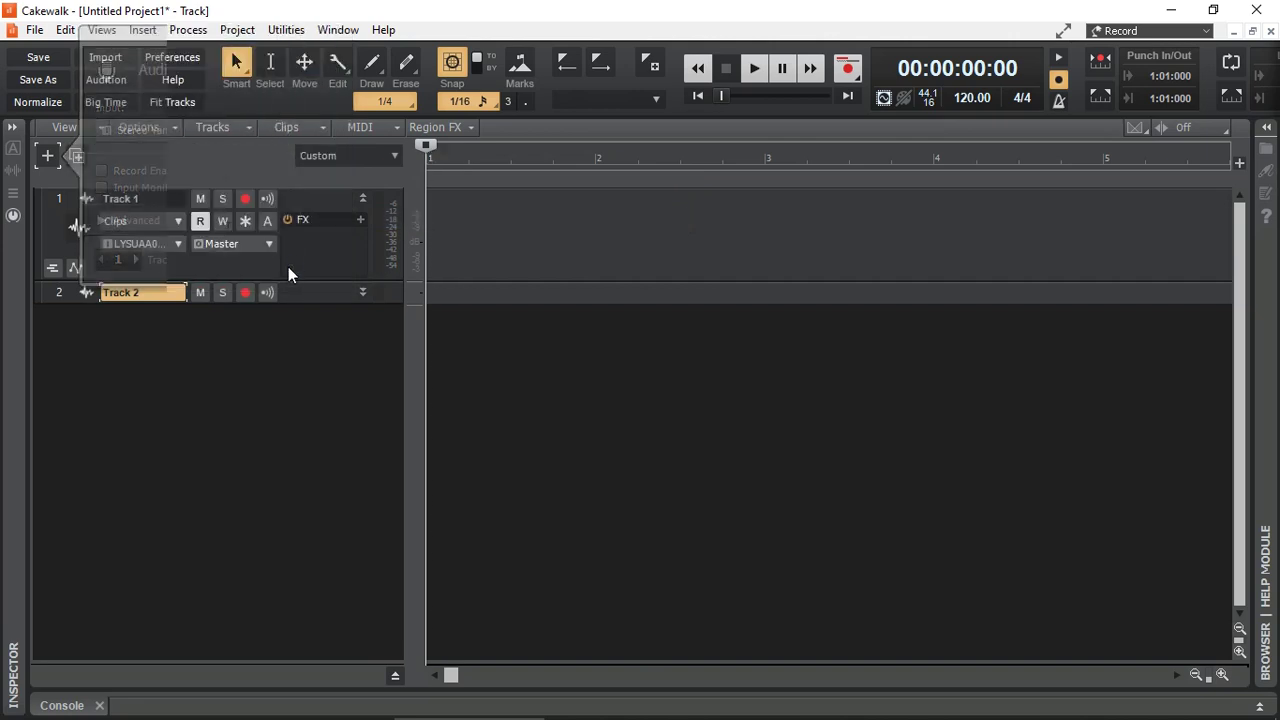
pyautogui.click(362, 292)
pyautogui.click(364, 389)
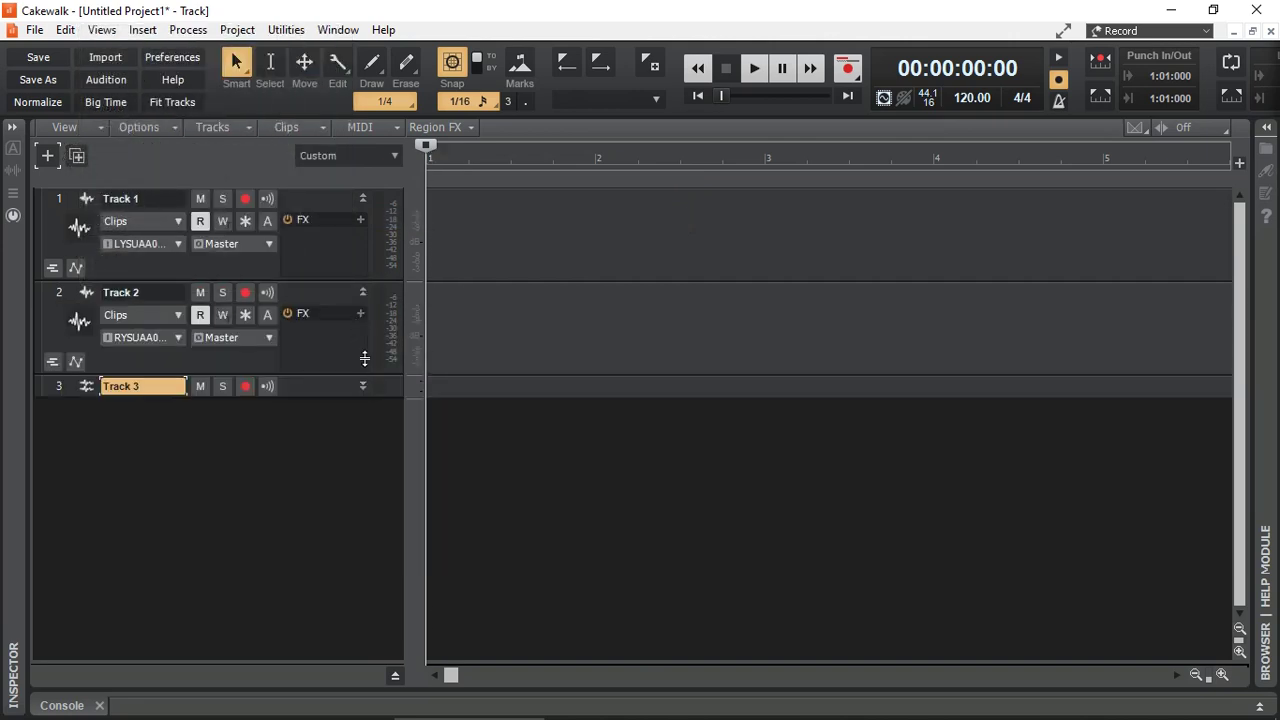
# - Rename the three tracks Microphone, Guitar and Mic Guitar, and expand the third track's controls
pyautogui.doubleClick(158, 198)
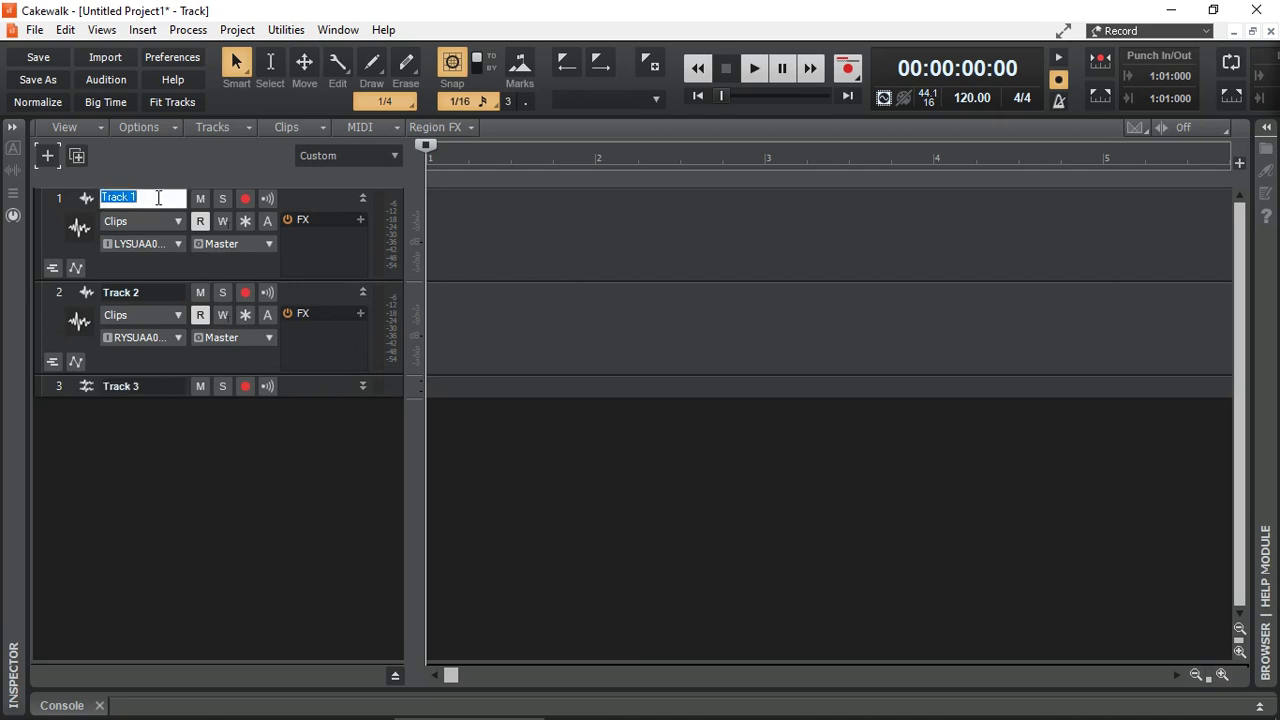
pyautogui.write('Microphone')
pyautogui.doubleClick(147, 293)
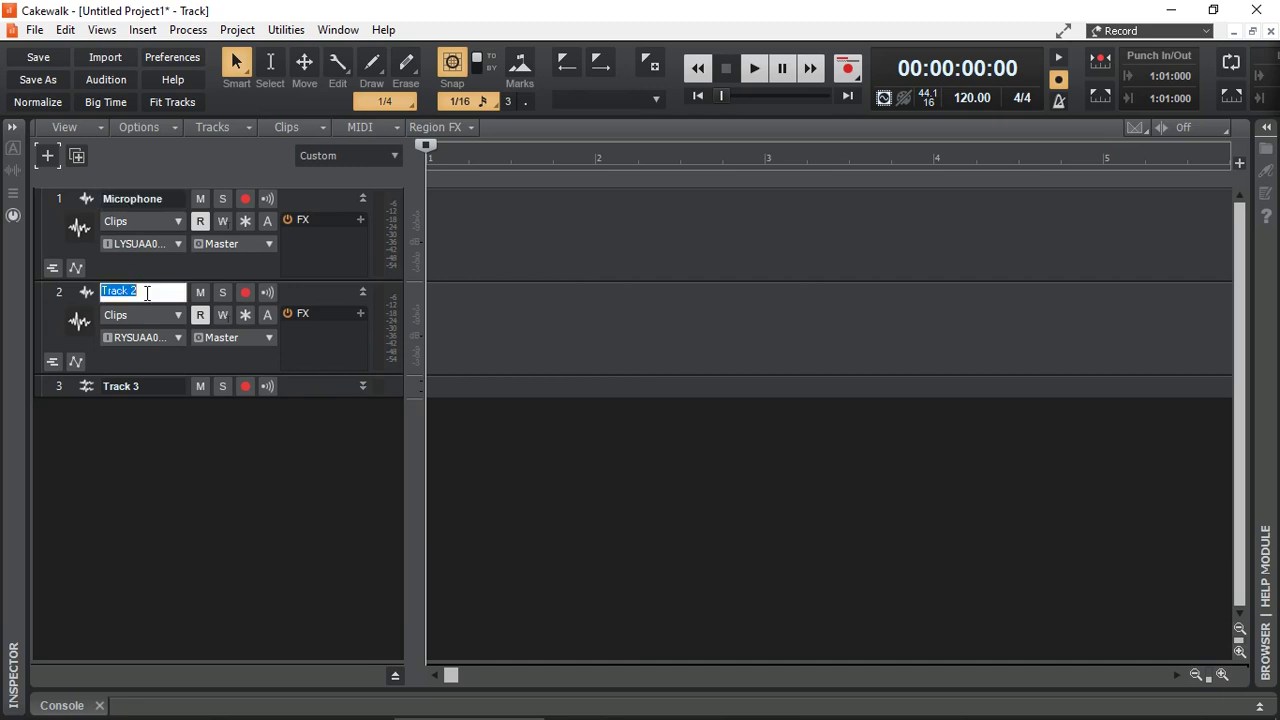
pyautogui.write('Guitar')
pyautogui.click(365, 387)
pyautogui.doubleClick(162, 387)
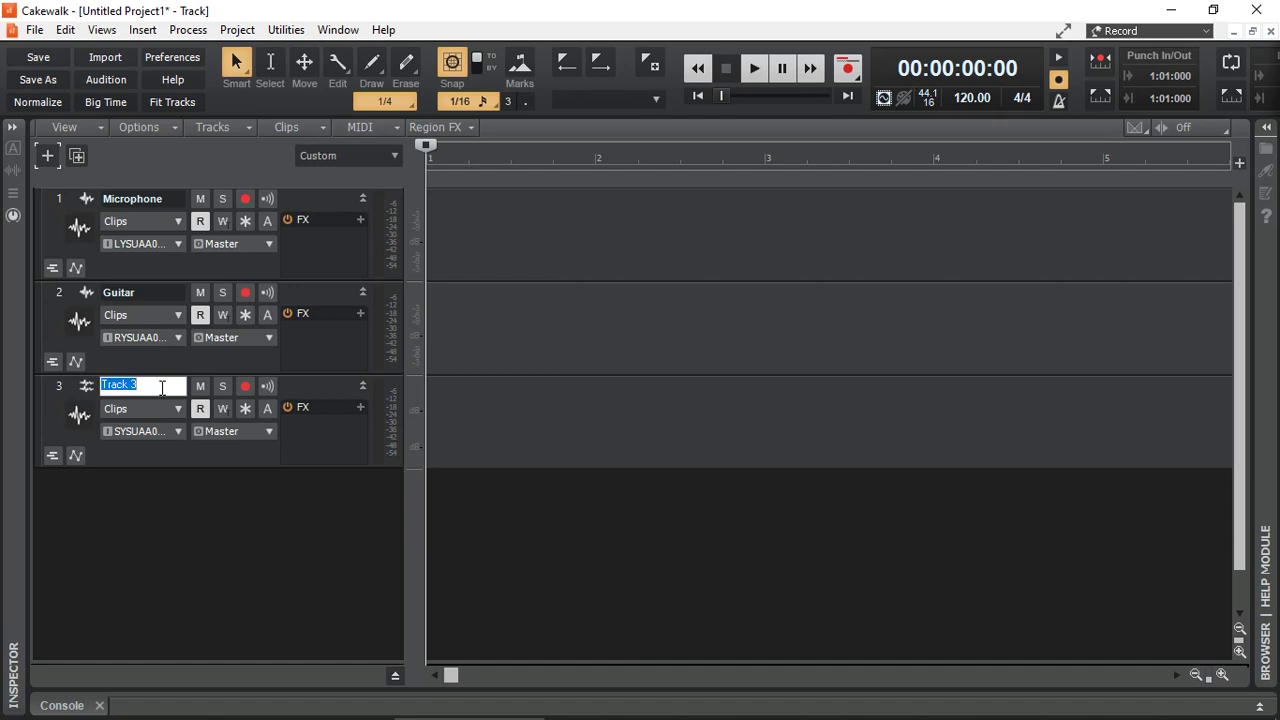
pyautogui.write('Mic Guitar')
pyautogui.click(292, 537)
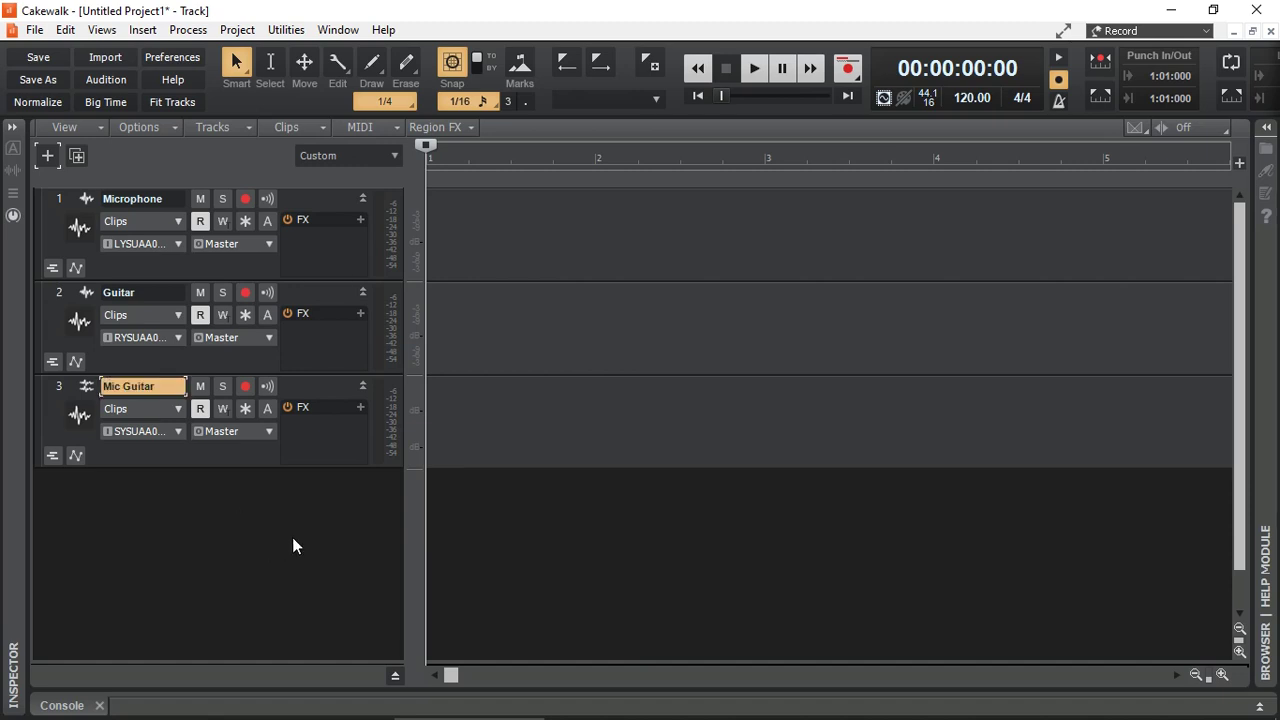
# - Arm the Microphone, Guitar and Mic Guitar tracks and record one take on all three simultaneously
pyautogui.click(245, 199)
pyautogui.click(245, 292)
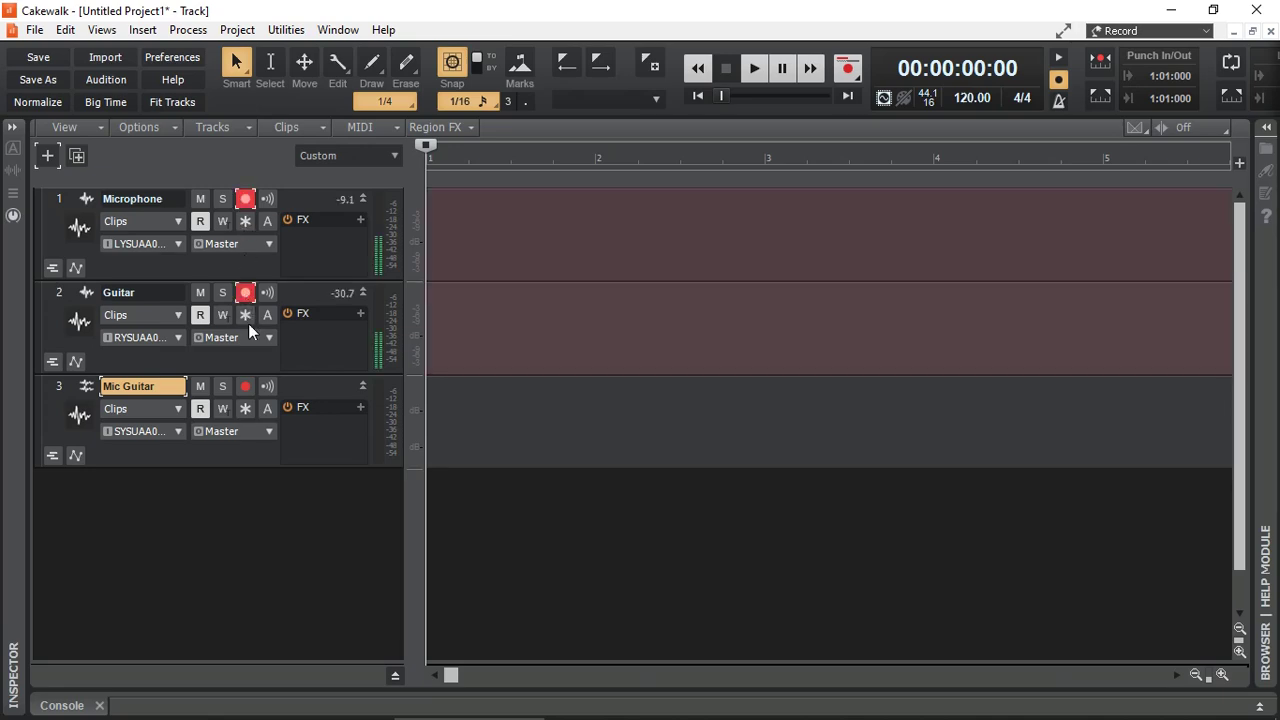
pyautogui.click(246, 387)
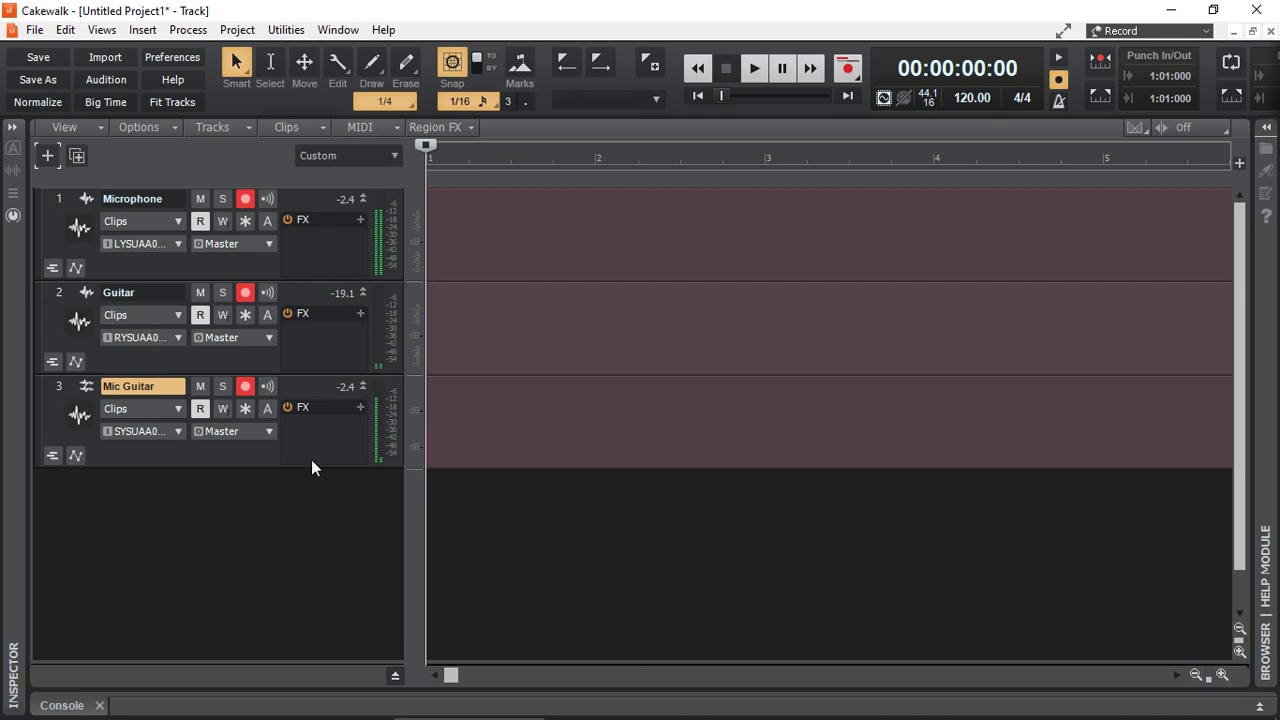
pyautogui.click(848, 70)
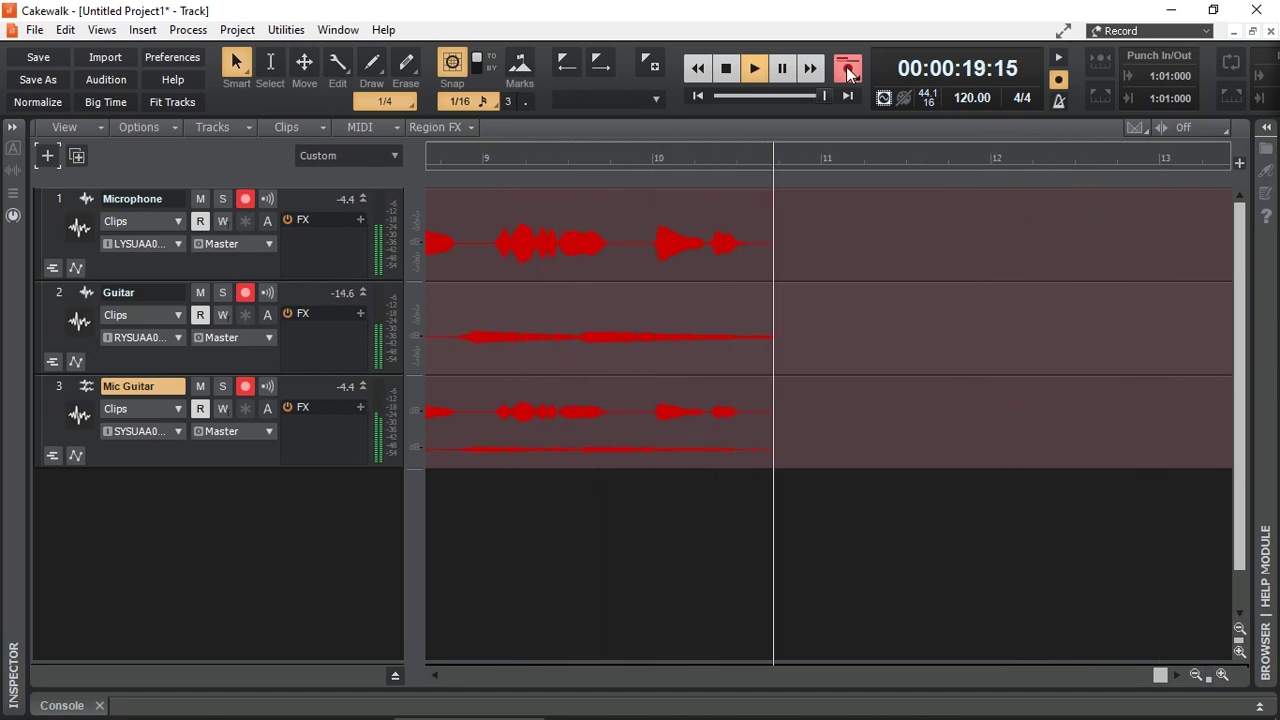
pyautogui.click(727, 70)
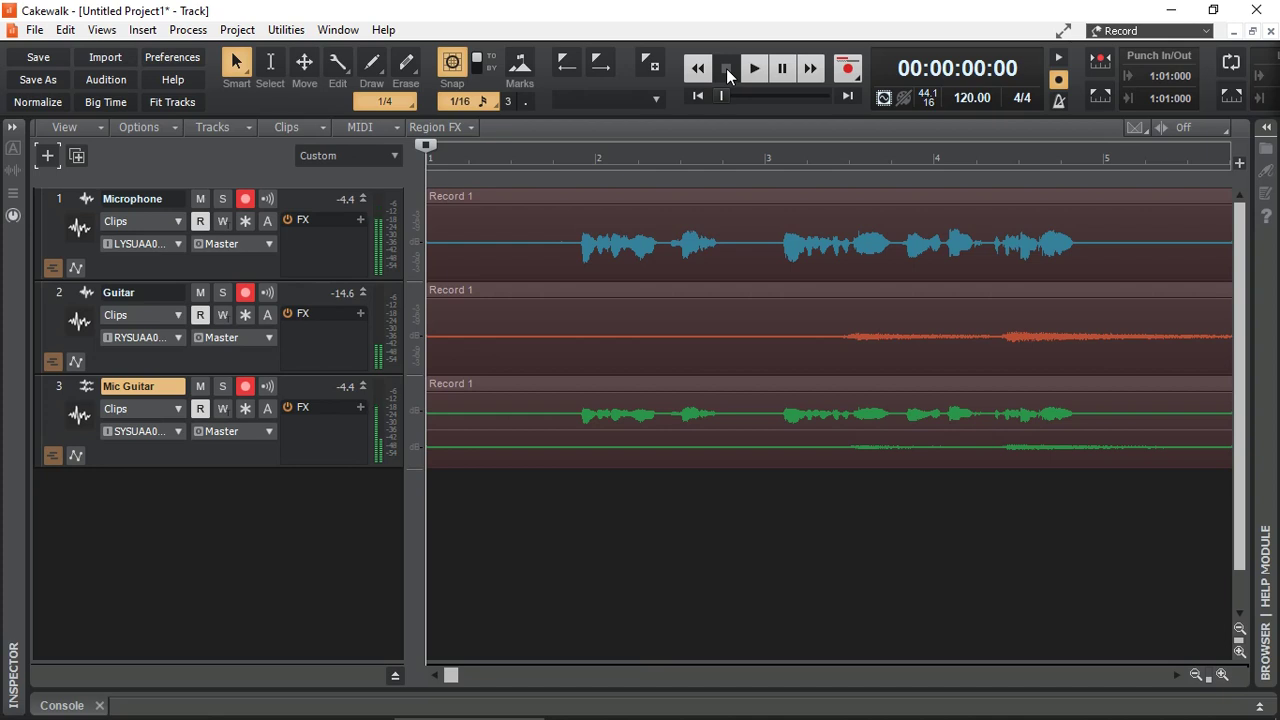
# - Disarm recording on the Microphone, Guitar and Mic Guitar tracks
pyautogui.click(245, 199)
pyautogui.click(245, 292)
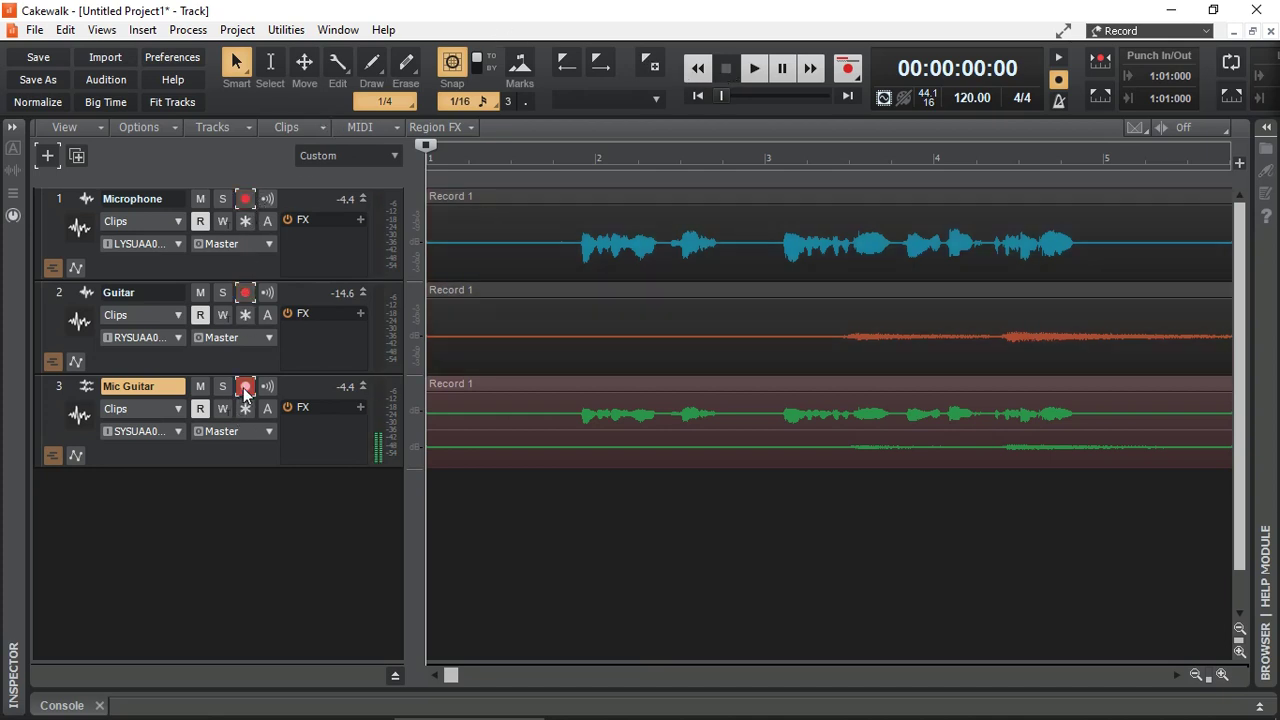
pyautogui.click(245, 386)
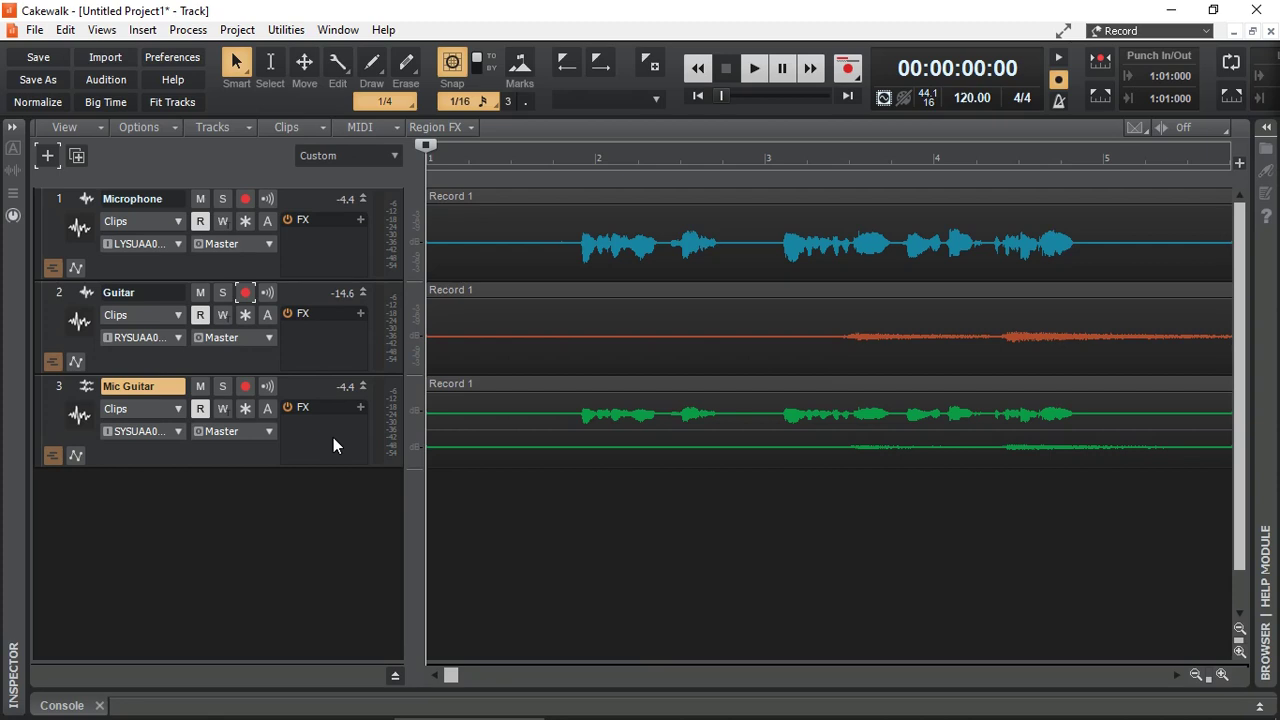
# - Mute the Mic Guitar track and play back the separate Microphone and Guitar recordings
pyautogui.click(200, 387)
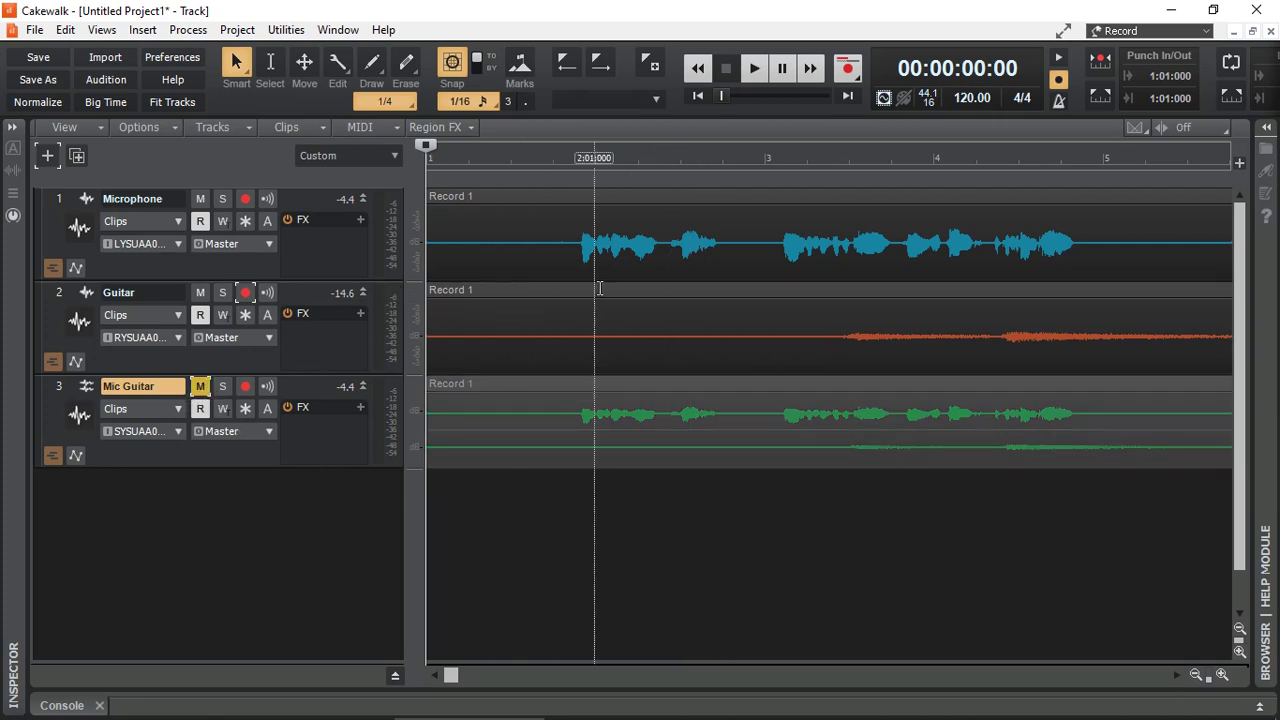
pyautogui.click(751, 69)
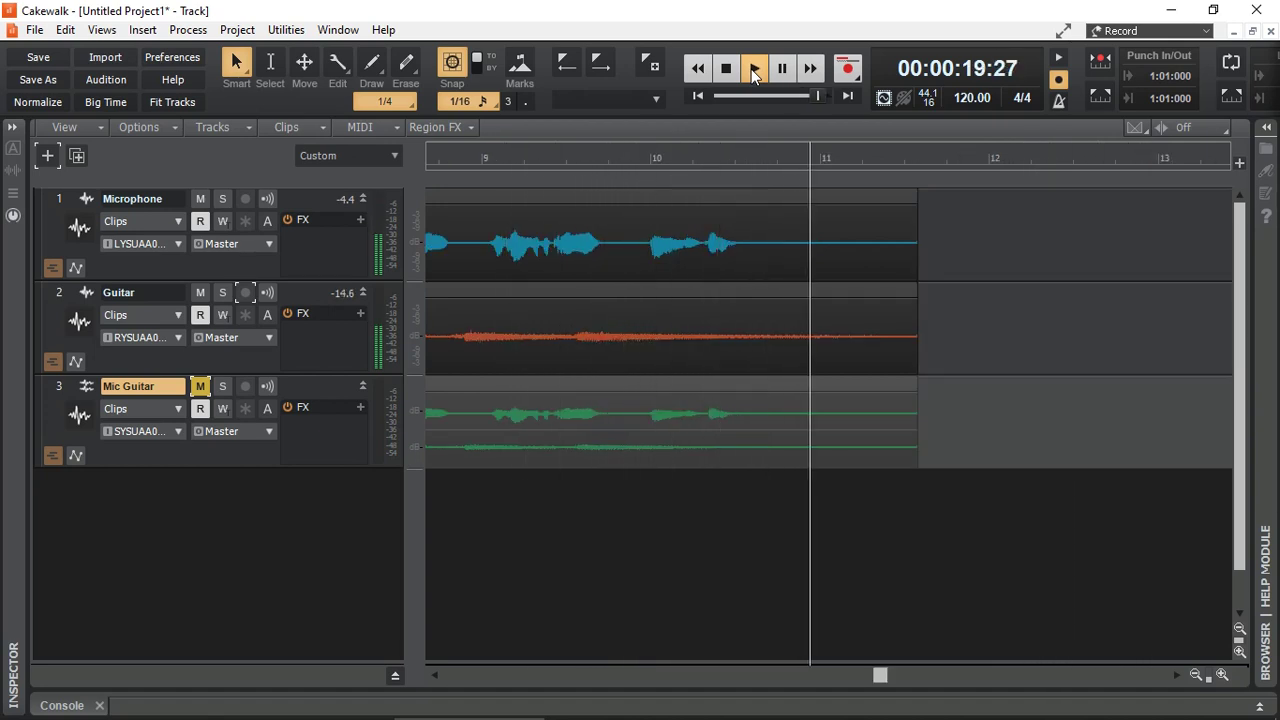
pyautogui.press('space')
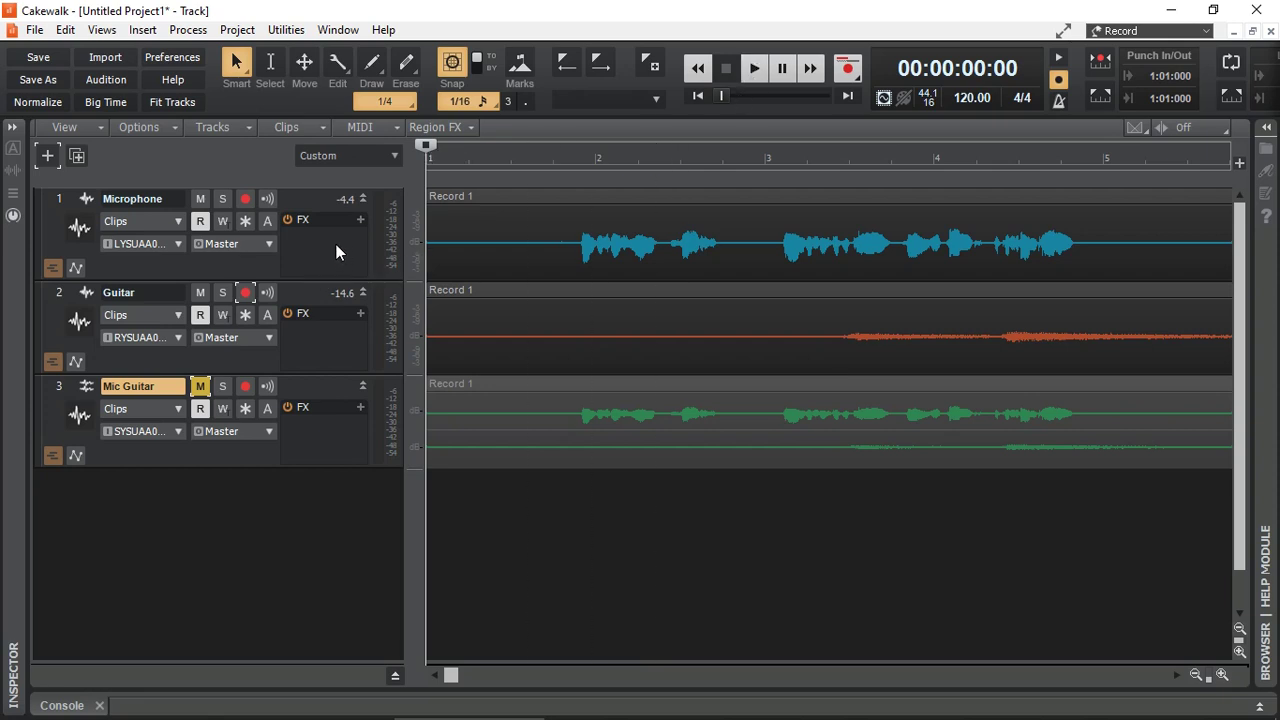
# - Show the console, mute Microphone and Guitar, unmute Mic Guitar, and start playback of the stereo recording
pyautogui.hotkey('alt', '2')
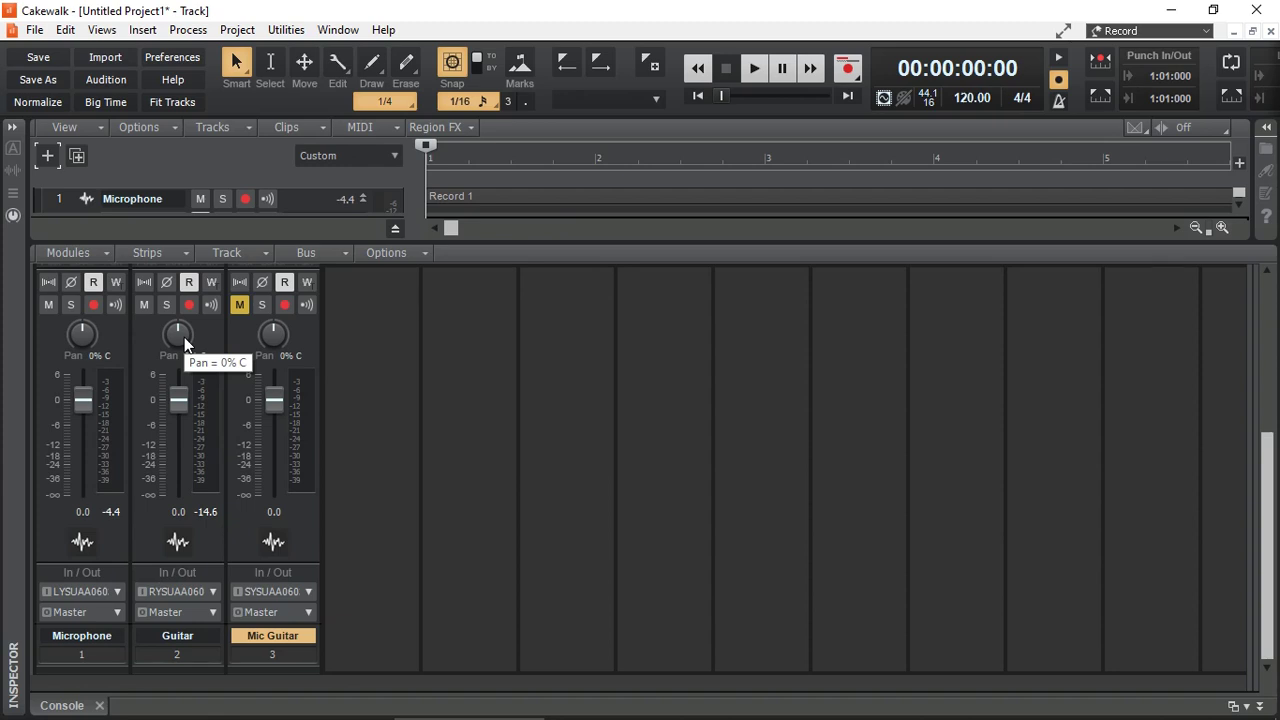
pyautogui.click(48, 305)
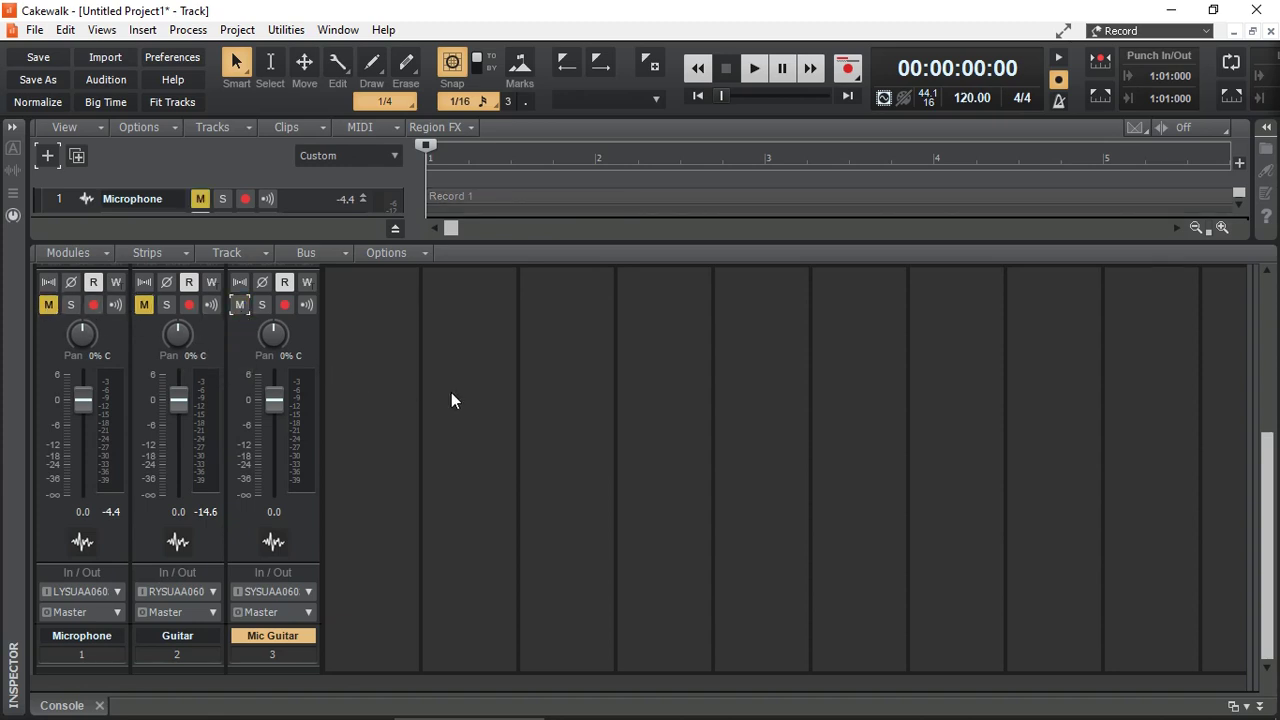
pyautogui.press('space')
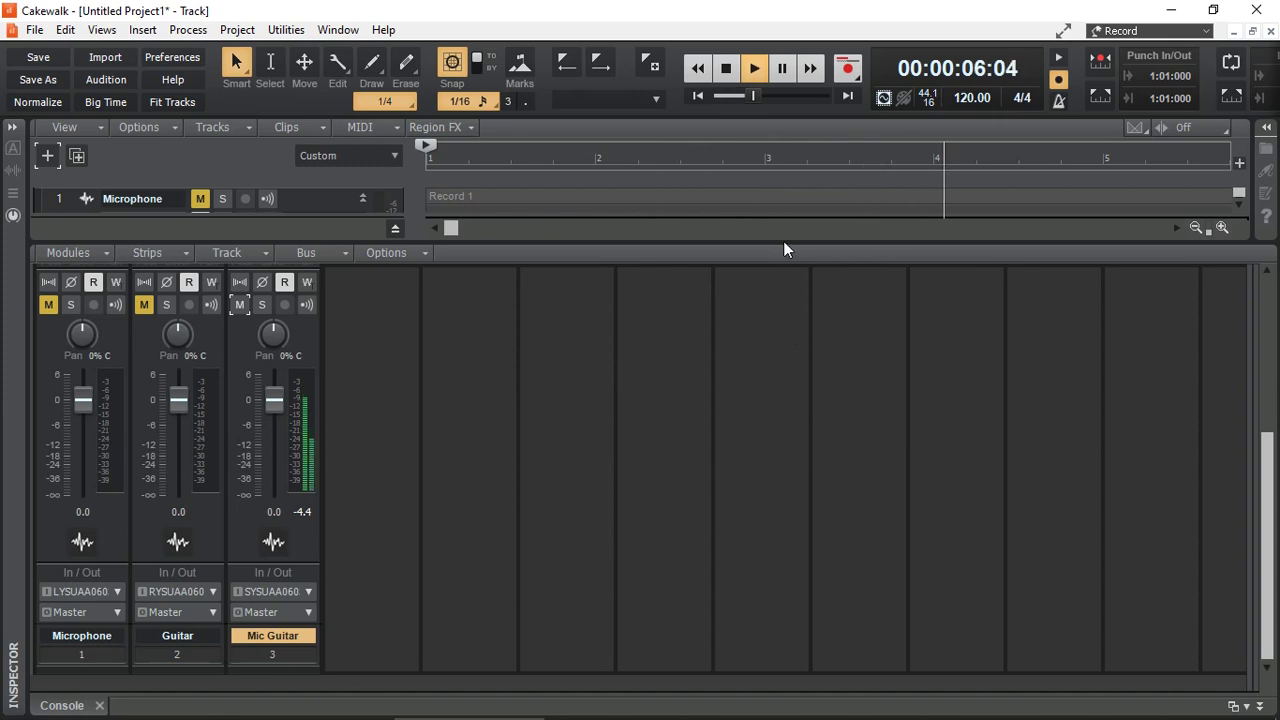
# - Enlarge the track view above the console to show the Mic Guitar waveform, and stop playback
pyautogui.moveTo(783, 241); pyautogui.dragTo(774, 345)
pyautogui.scroll(-2, 748, 268)
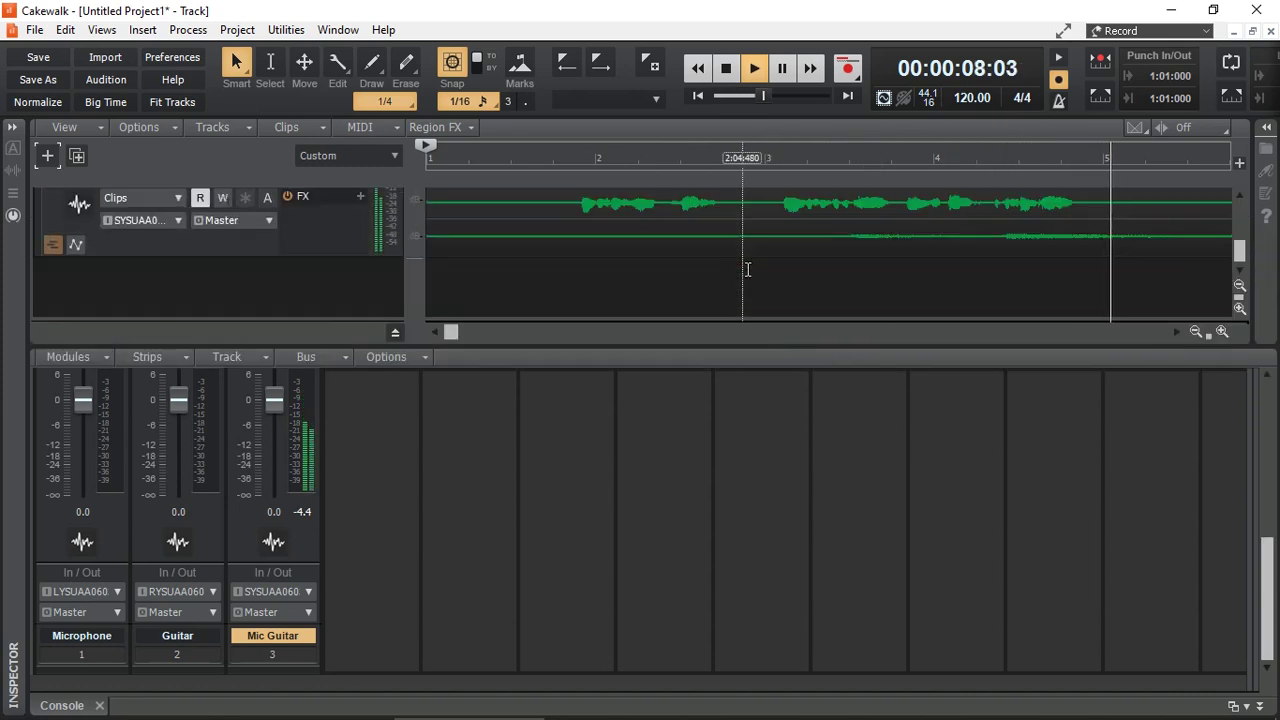
pyautogui.scroll(-2, 748, 268)
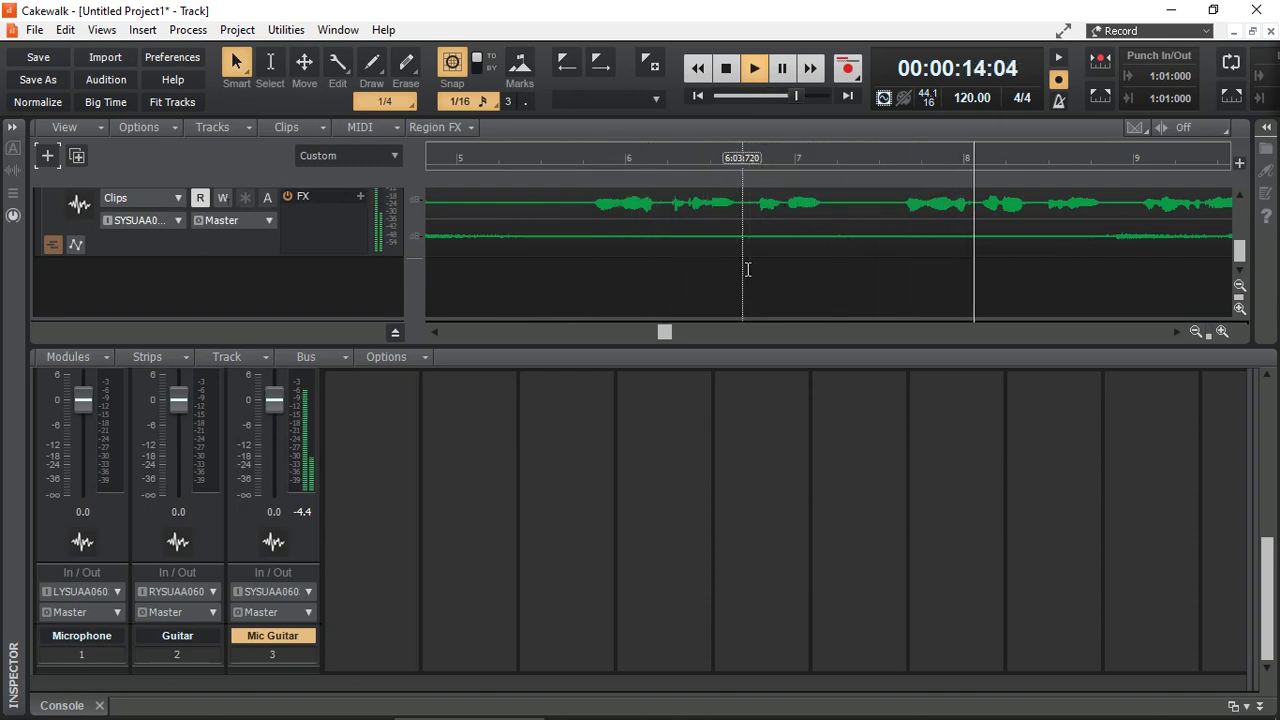
pyautogui.press('space')
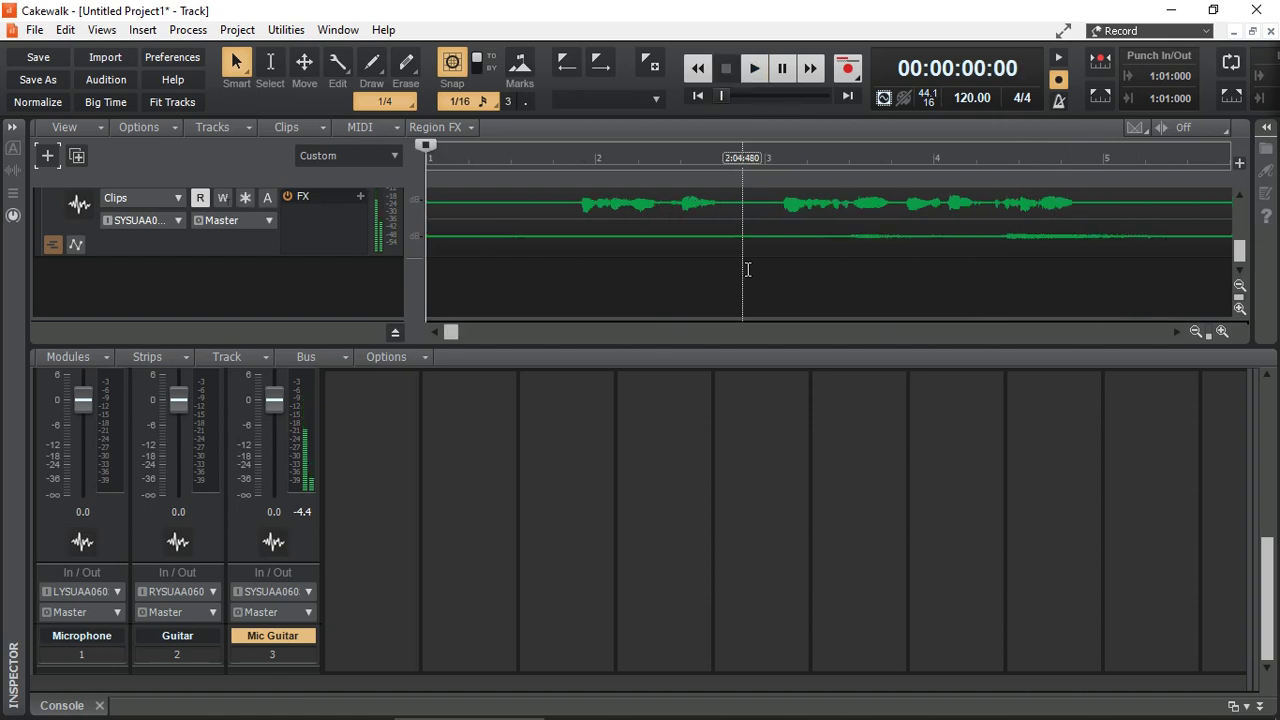
pyautogui.scroll(3, 766, 431)
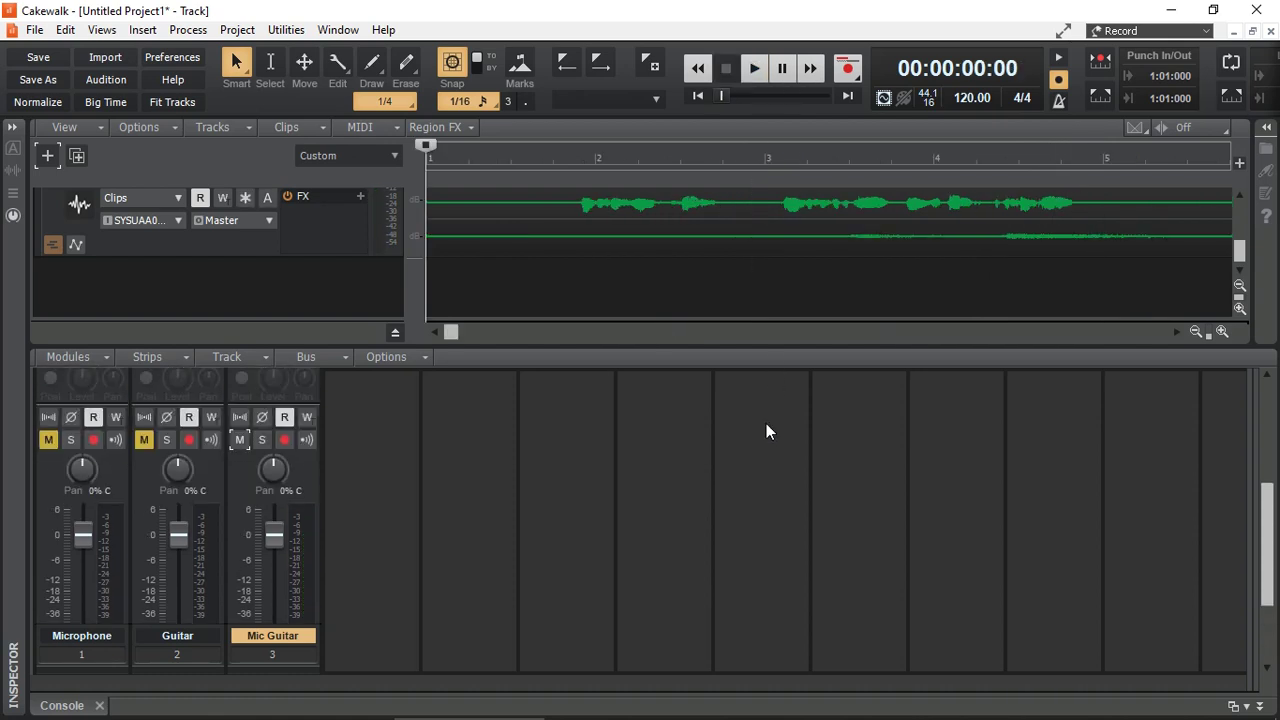